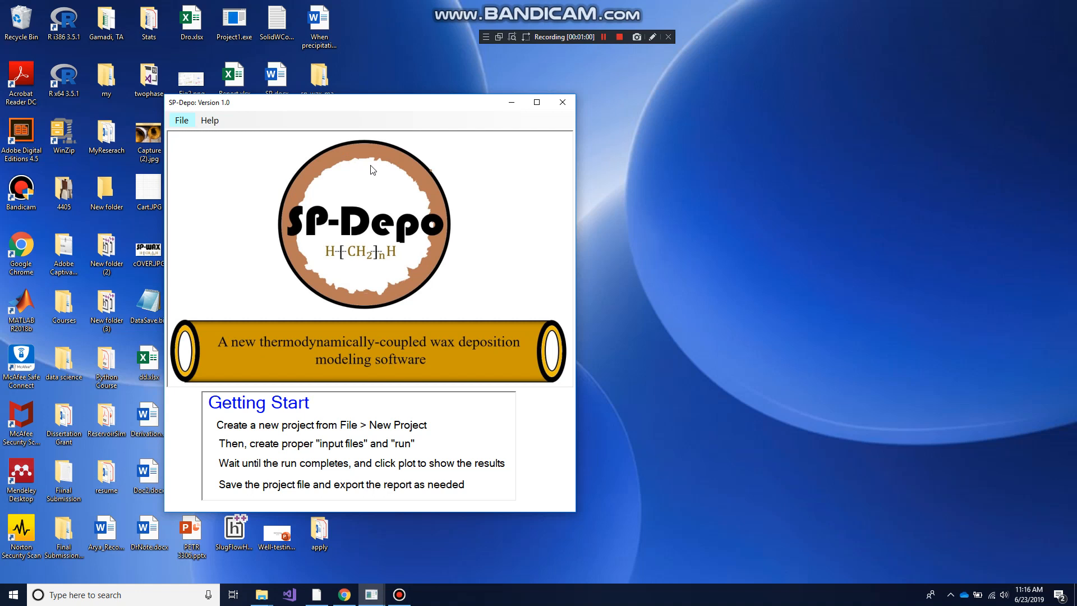
Open the existing project file default_Dep1L_.HyAll from the inputs folder inside SP-Depo
click(178, 121)
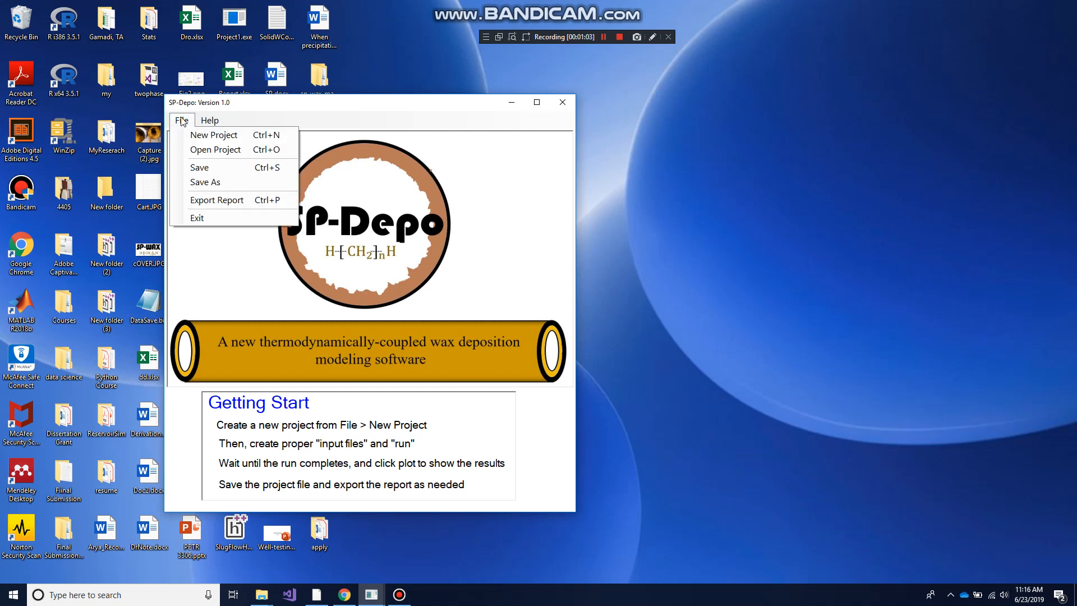
click(192, 150)
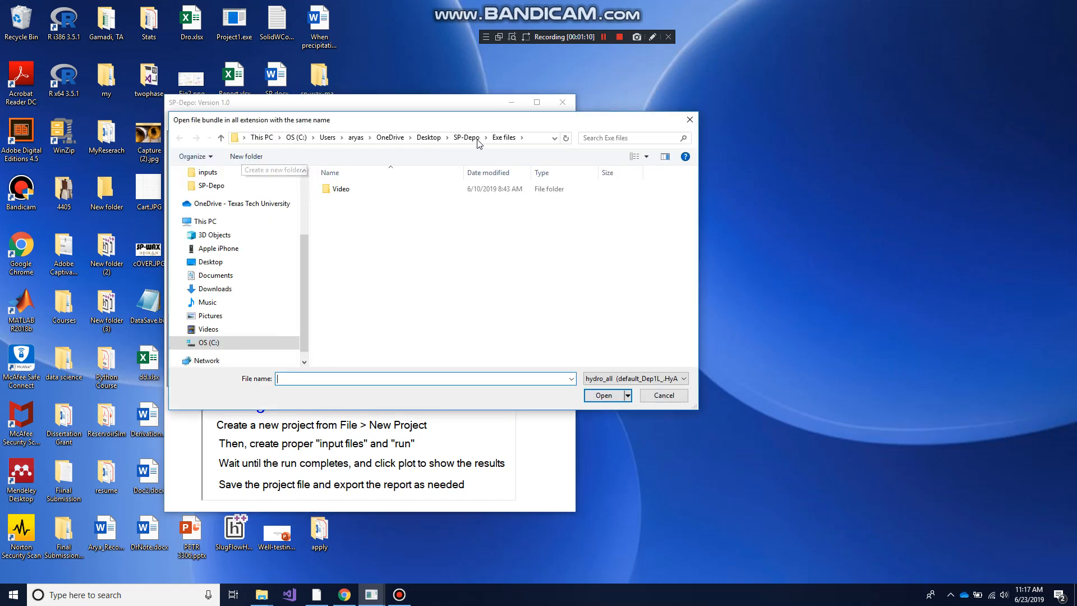
click(479, 143)
double_click(341, 224)
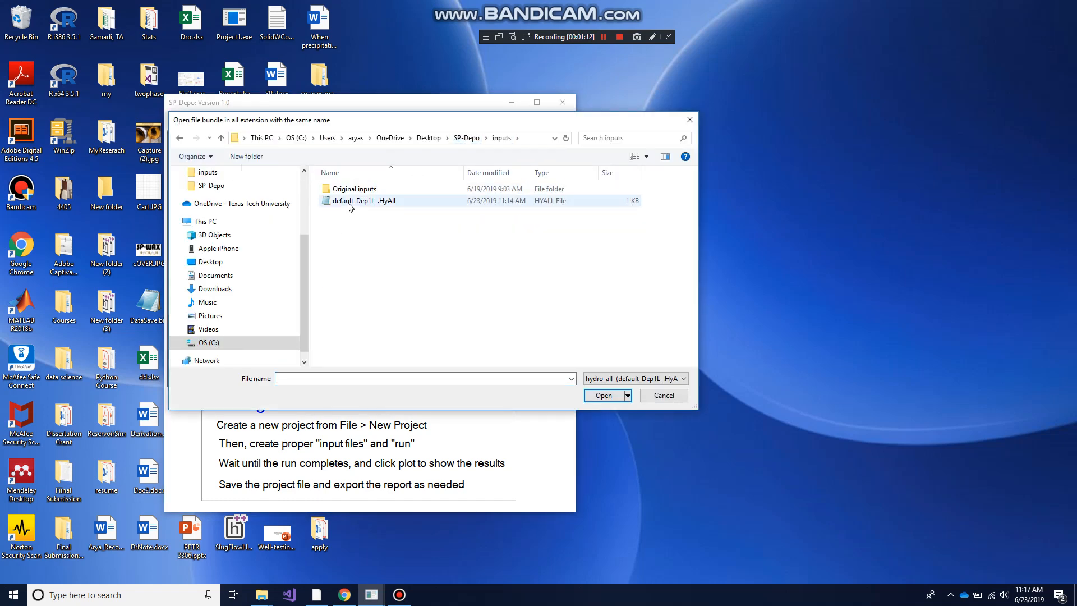
double_click(349, 202)
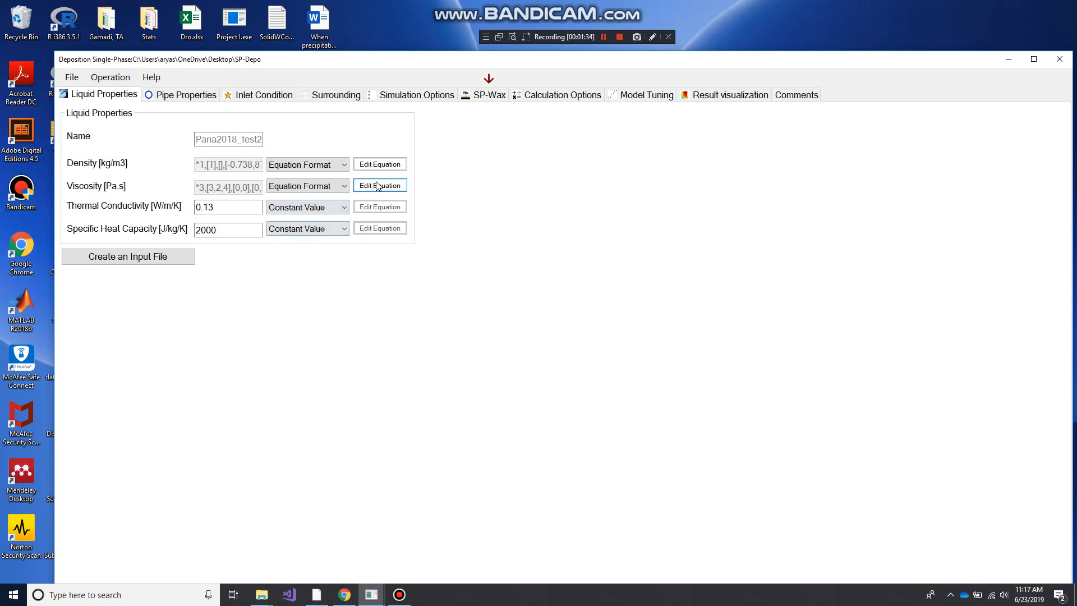
Review the liquid density equation, then the pipe, inlet condition and surrounding inputs of the project
click(388, 164)
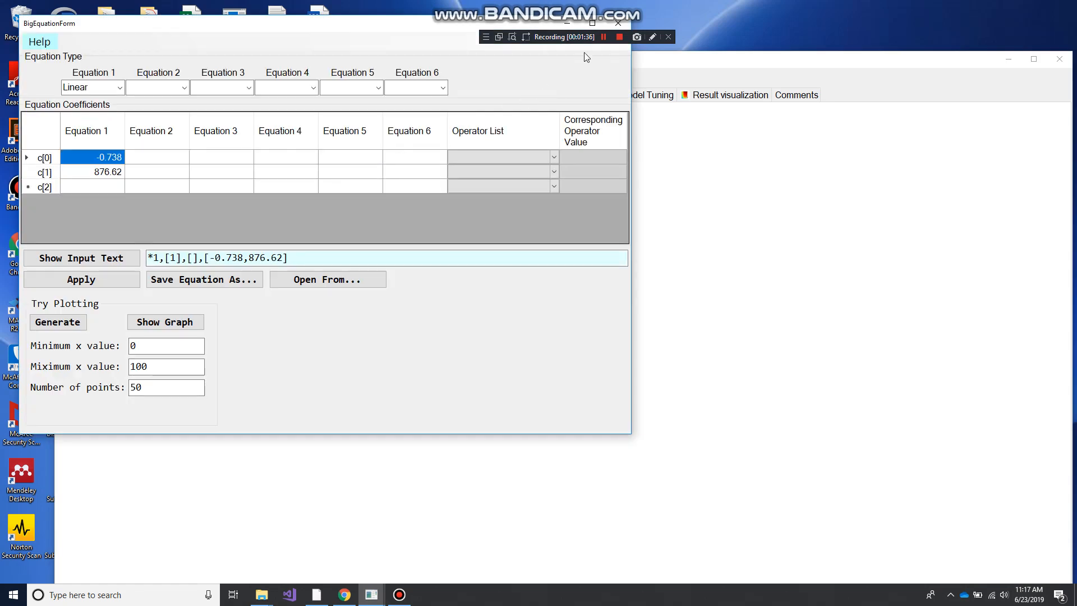
click(622, 23)
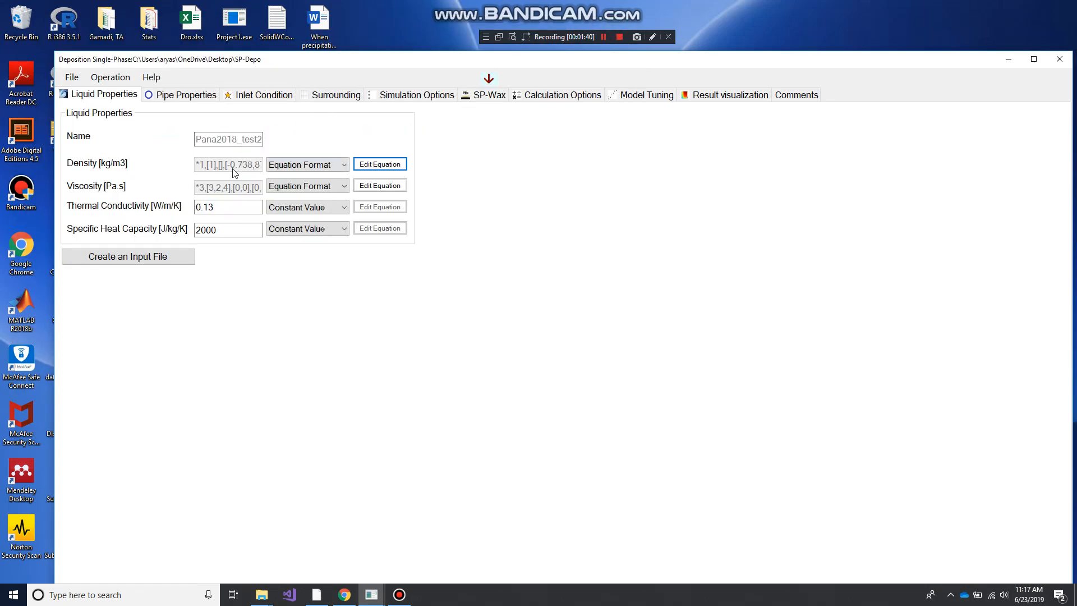
click(185, 97)
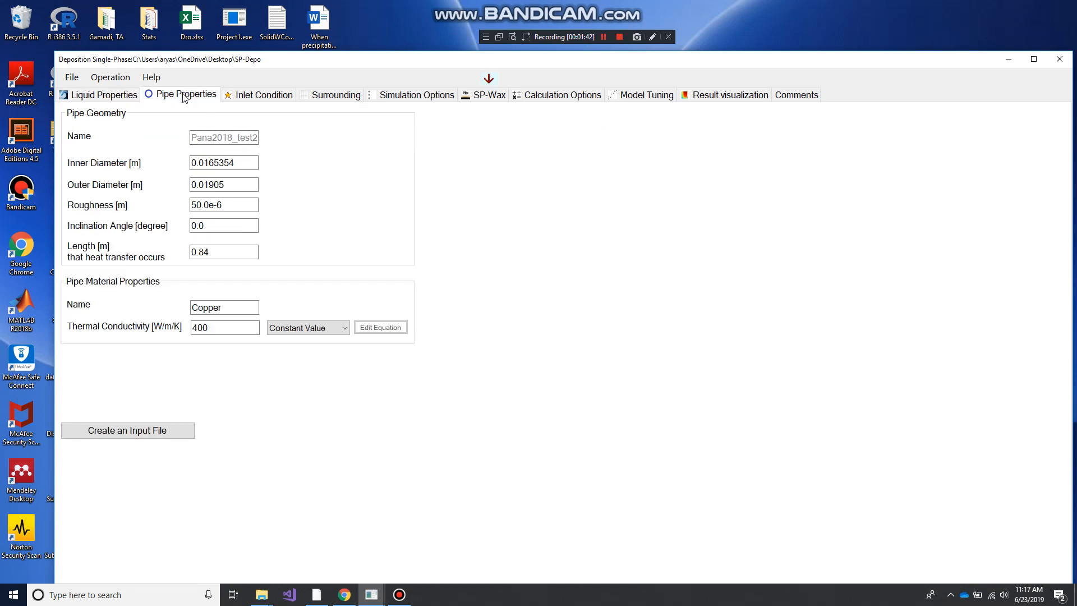
click(268, 97)
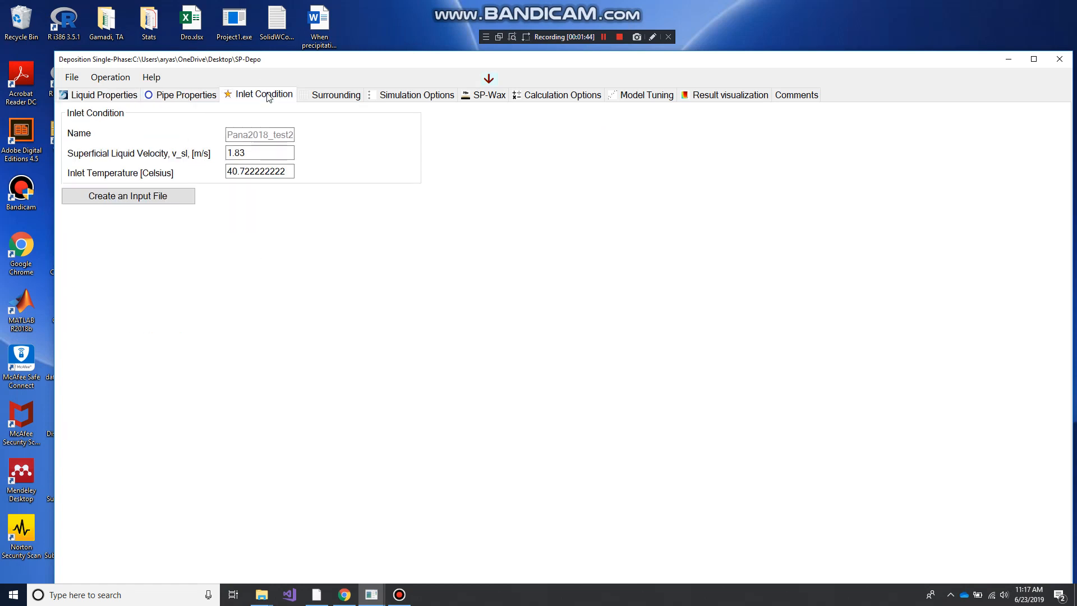
drag(292, 172, 185, 174)
key(shift+Tab)
click(333, 96)
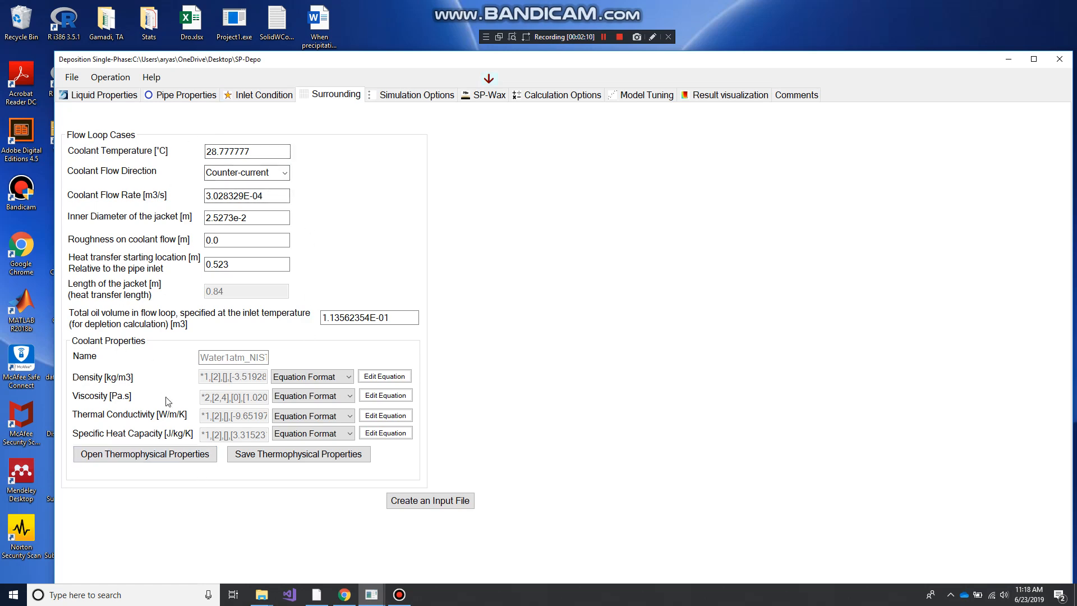
Review the simulation options, including the available crystal aspect ratio formulas
click(417, 94)
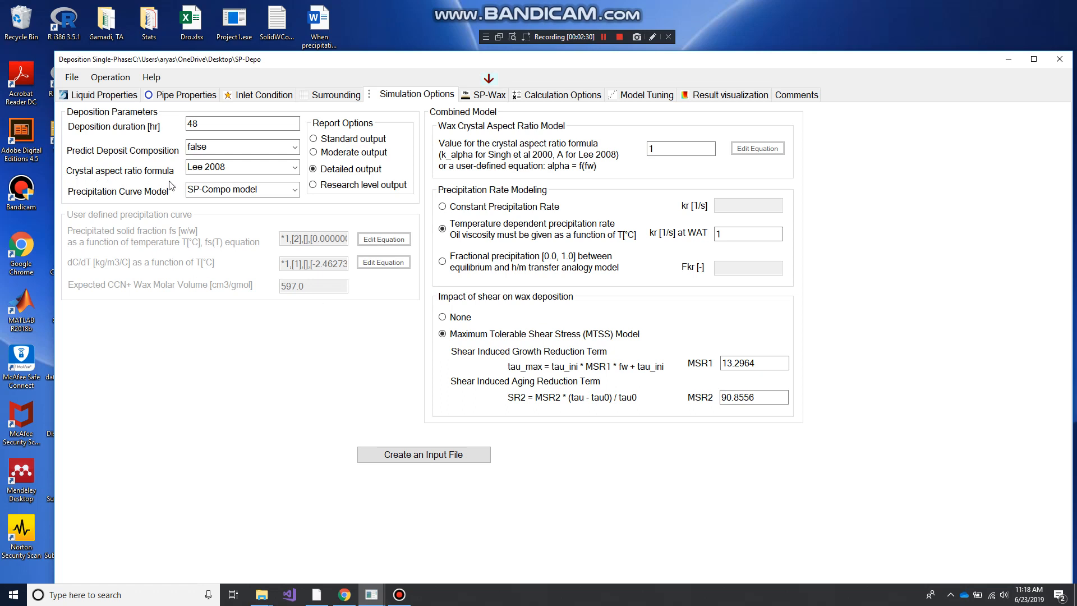
click(295, 167)
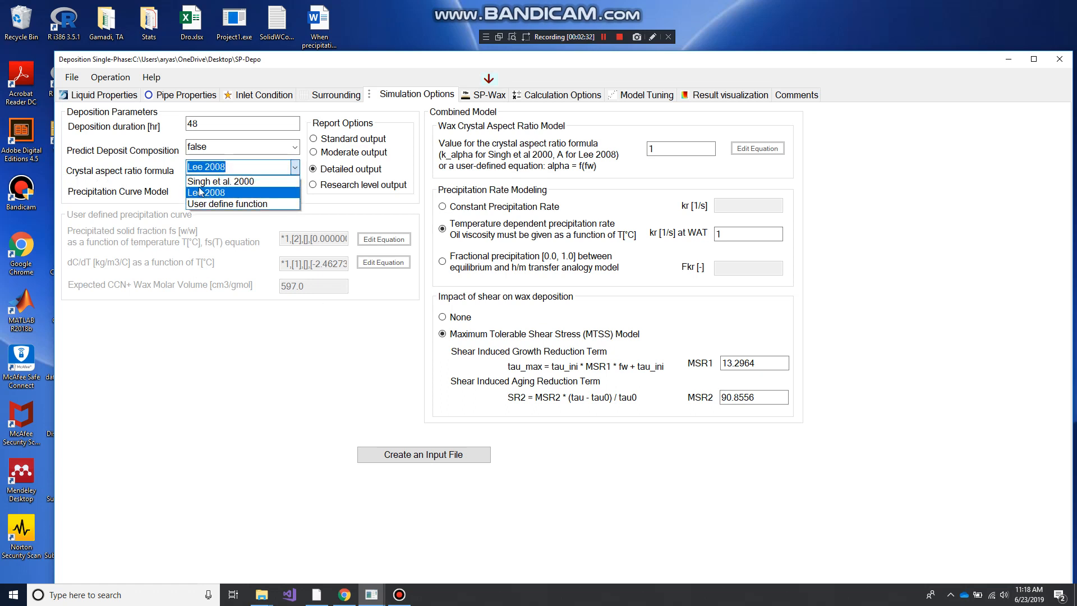
click(296, 168)
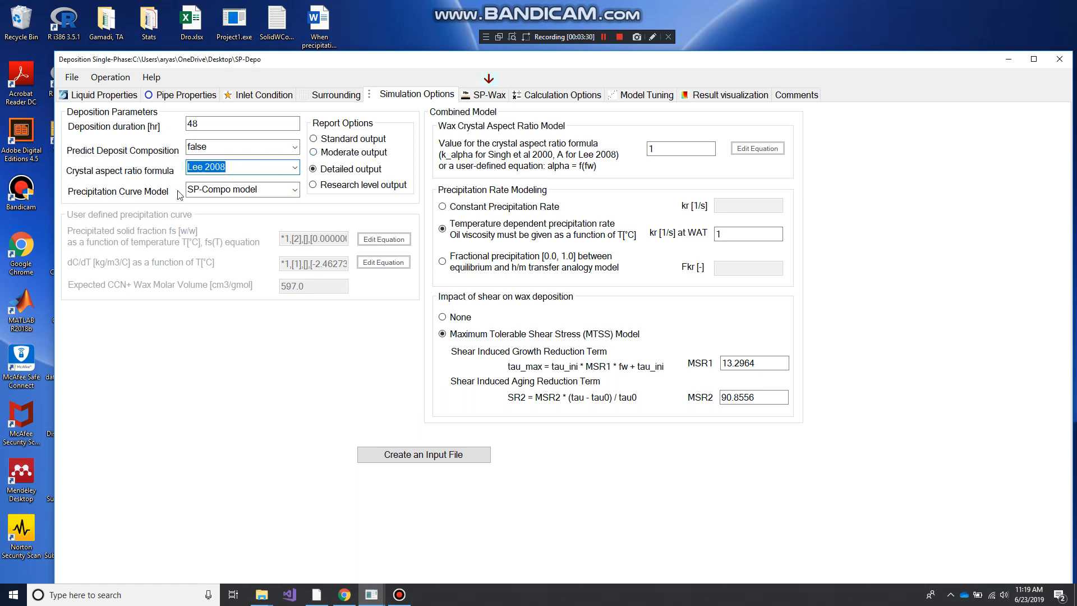
Try the user defined function as the precipitation curve model, and restore the SP-Compo model
click(280, 190)
click(264, 204)
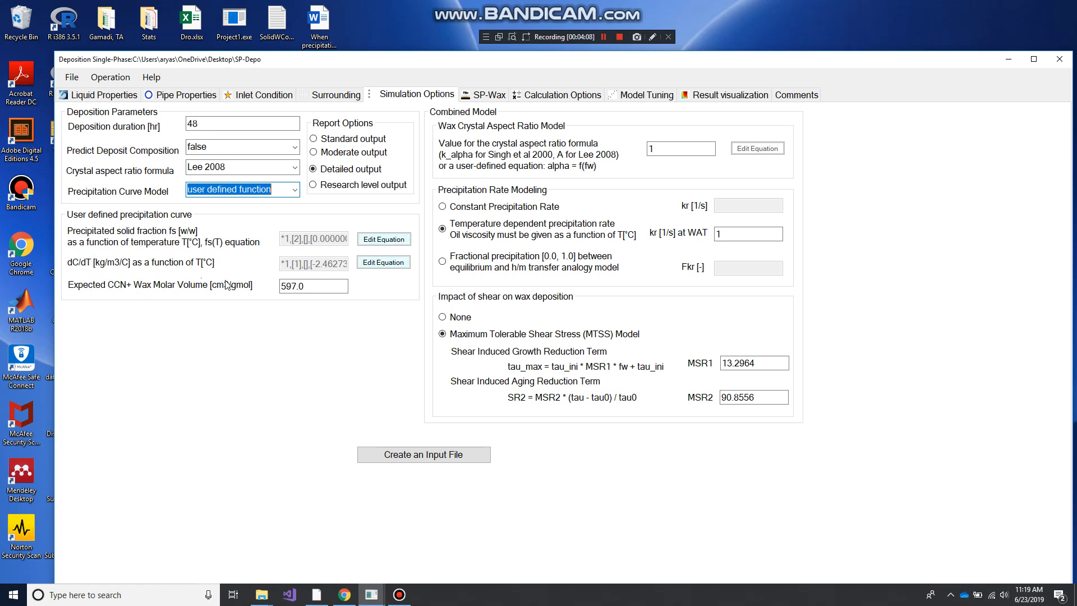
click(295, 190)
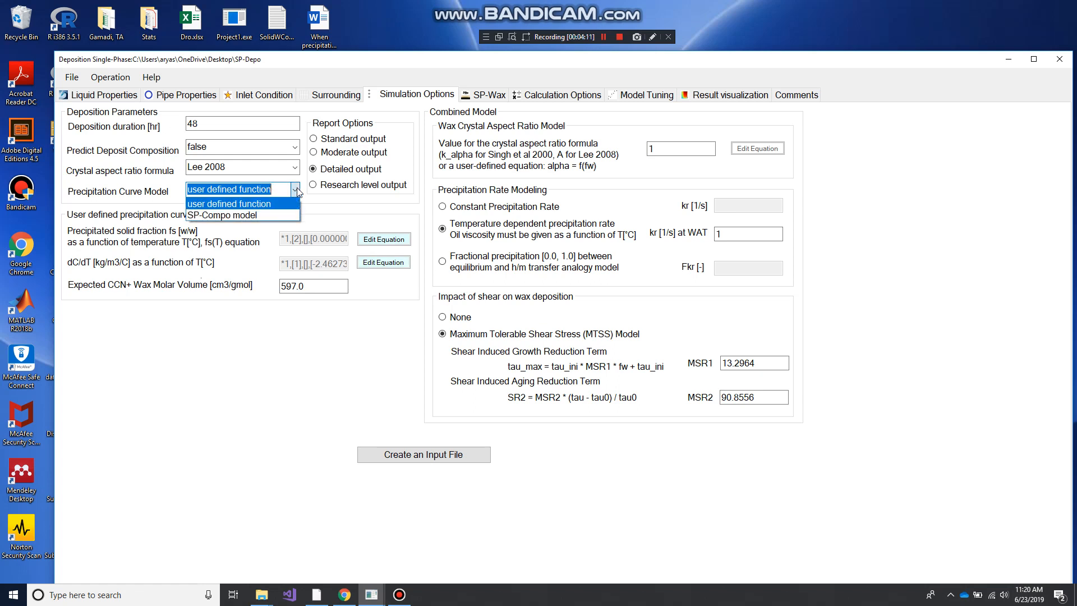
click(257, 215)
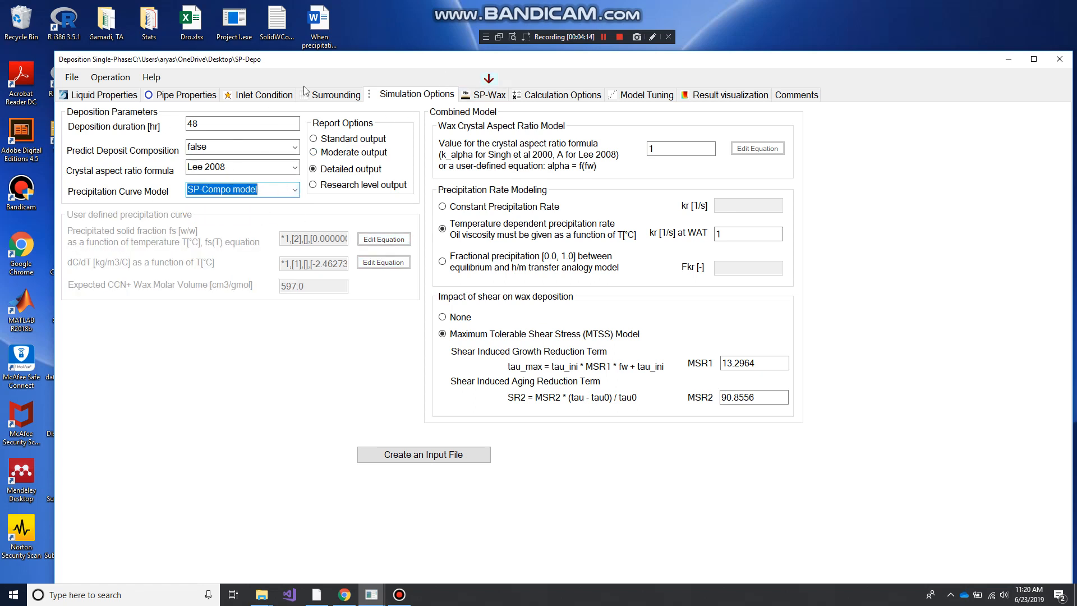
Review the SP-Wax composition inputs and the model tuning parameters and data
click(486, 95)
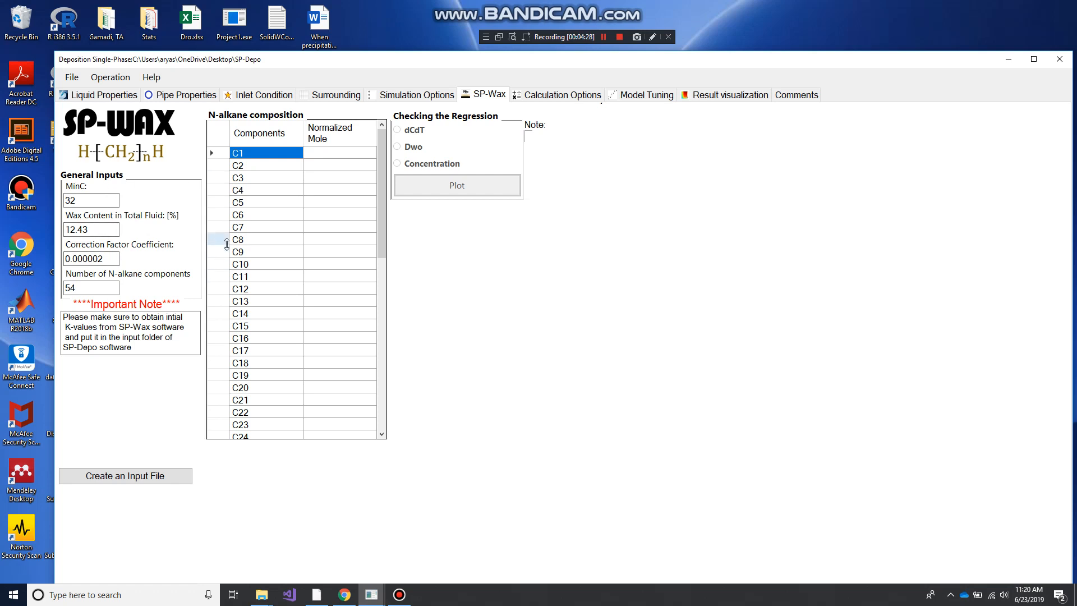
click(660, 98)
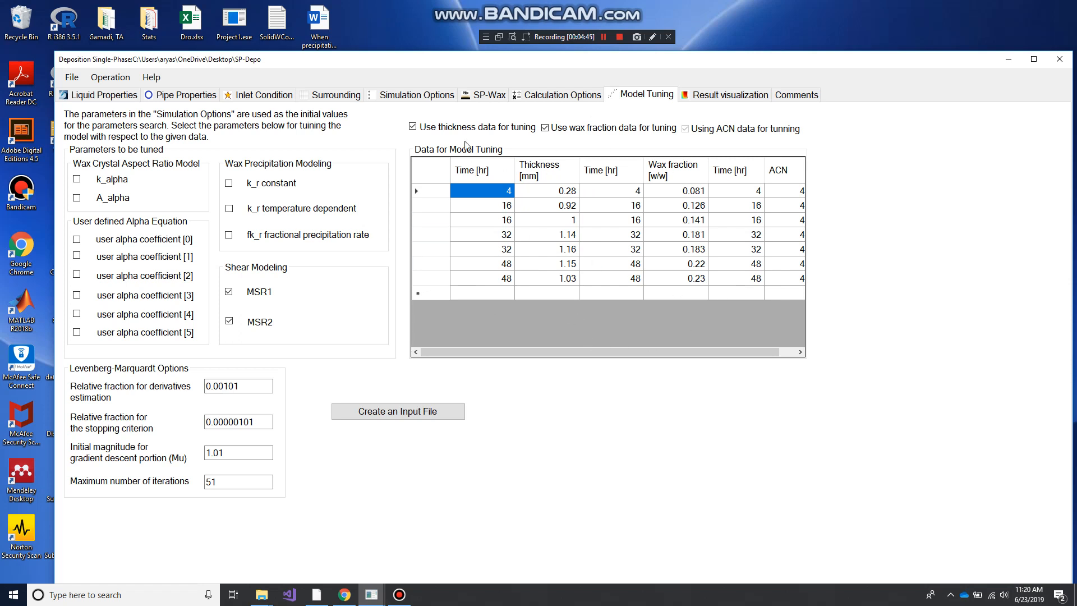
click(402, 98)
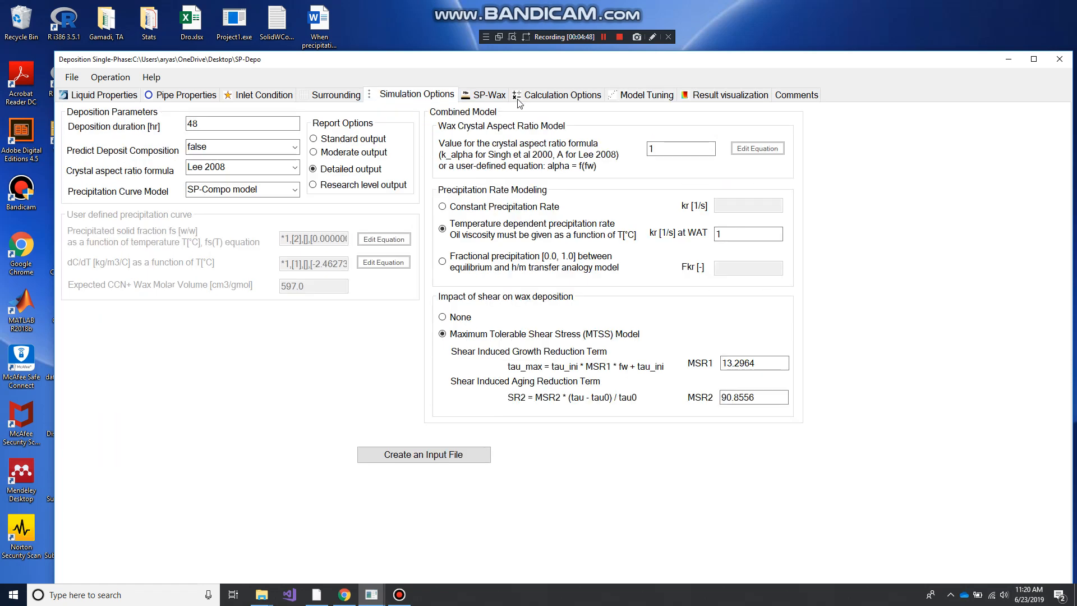
click(645, 99)
Create all input files and start the parameter search for MSR1 and MSR2
click(110, 77)
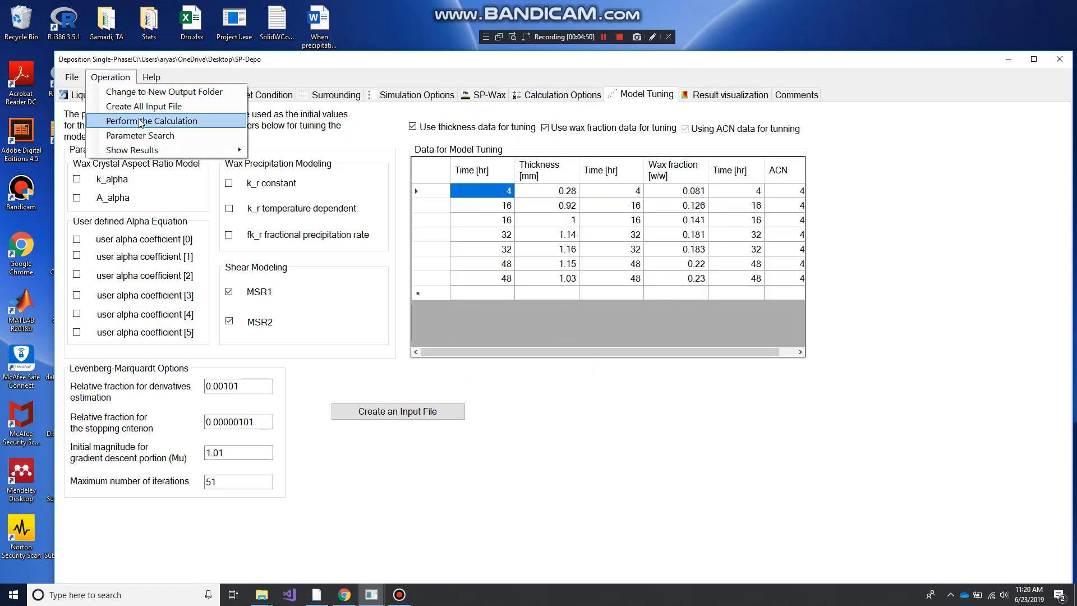
click(147, 104)
click(119, 78)
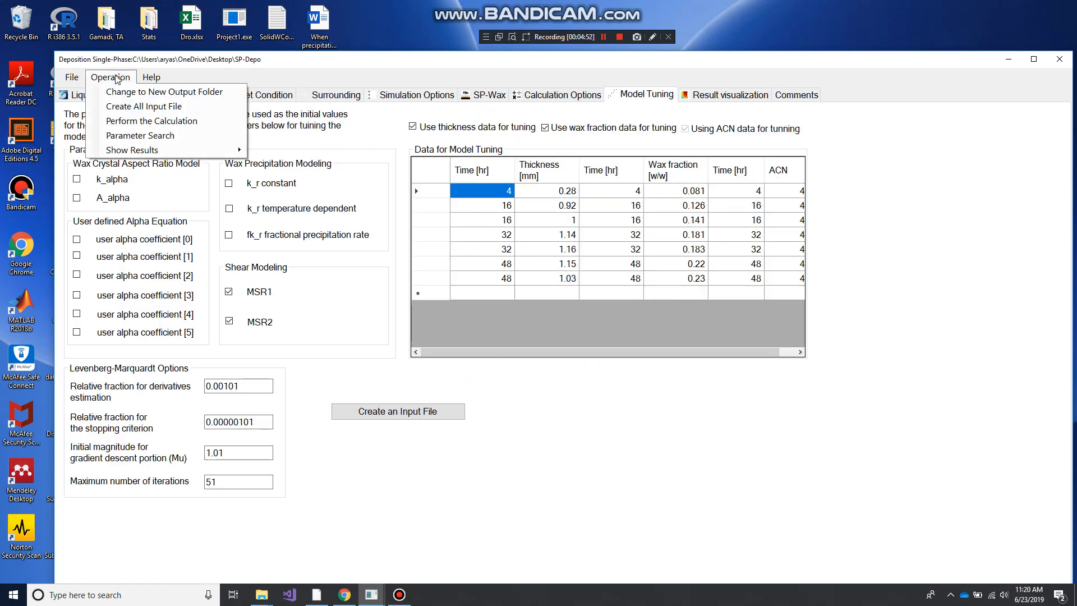
click(126, 137)
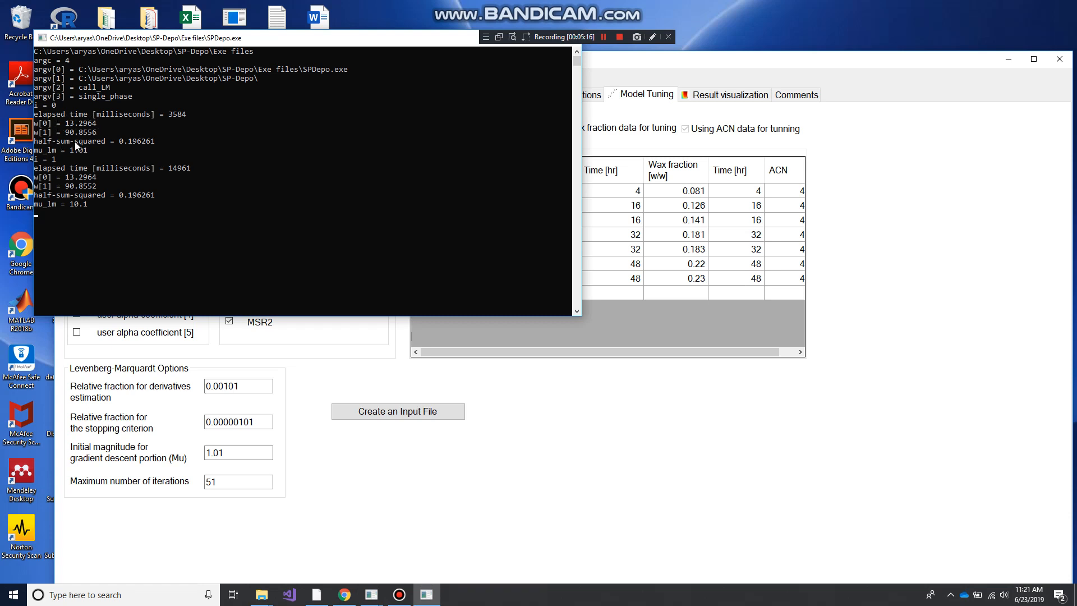
Stop the running parameter search by closing its console window
click(323, 141)
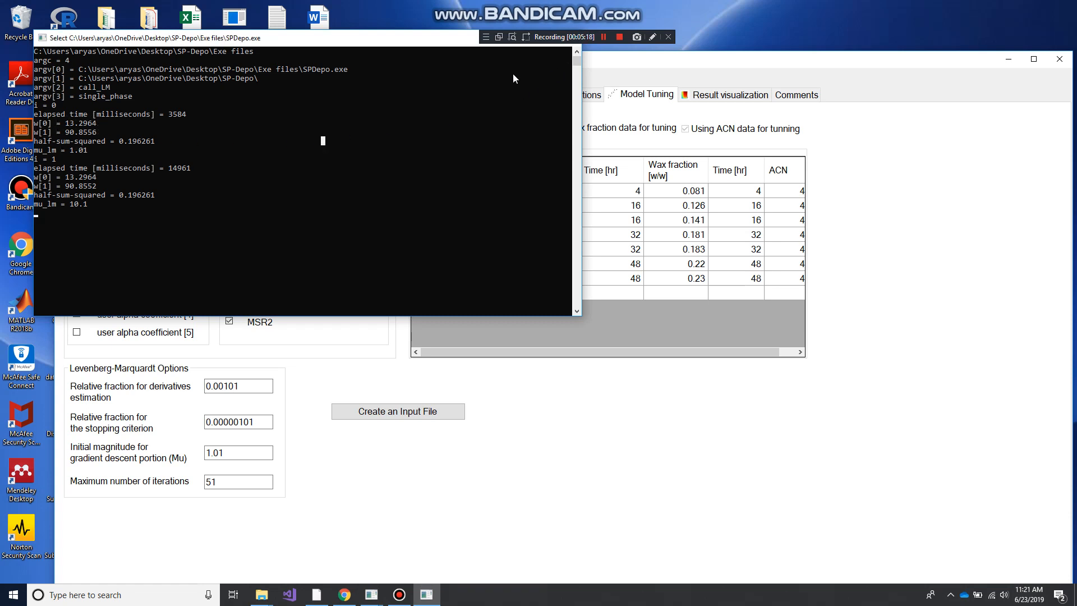
drag(435, 40, 432, 119)
click(565, 116)
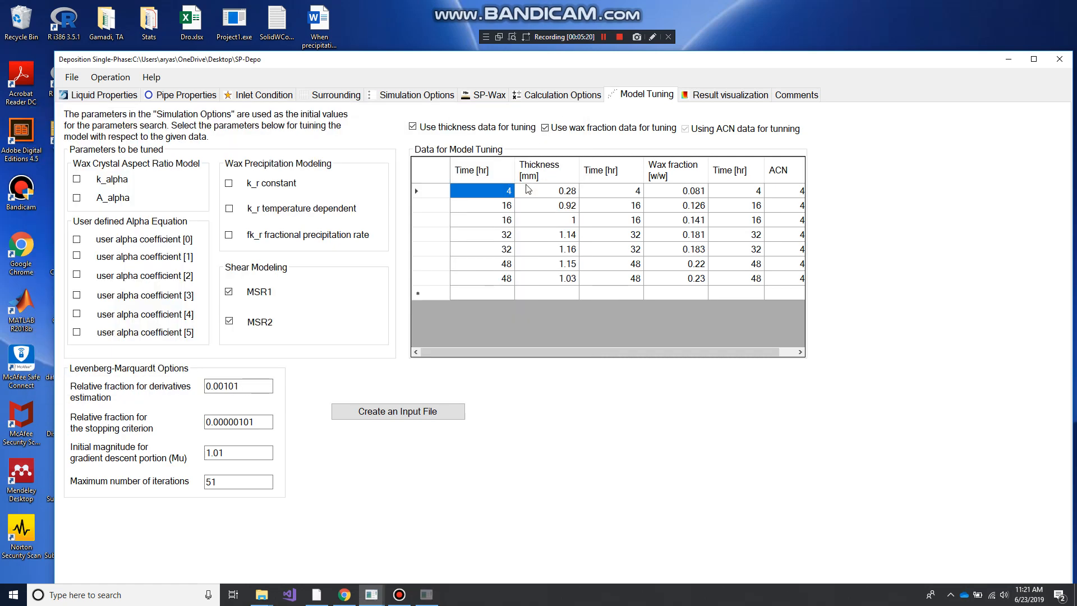
Check the MSR1 and MSR2 values of the Maximum Tolerable Shear Stress model in the simulation options
click(436, 96)
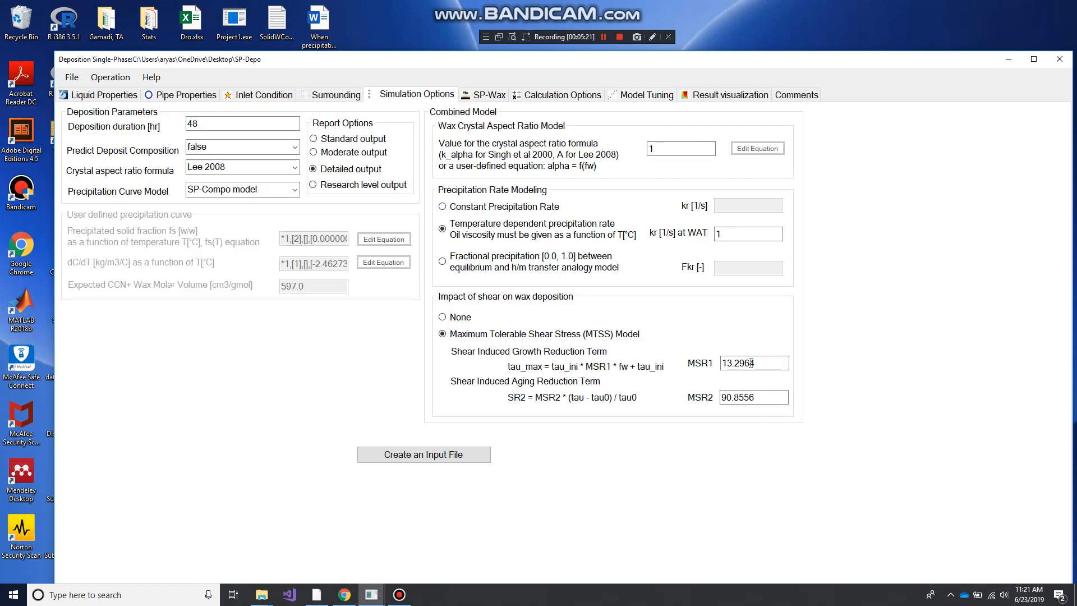
double_click(761, 364)
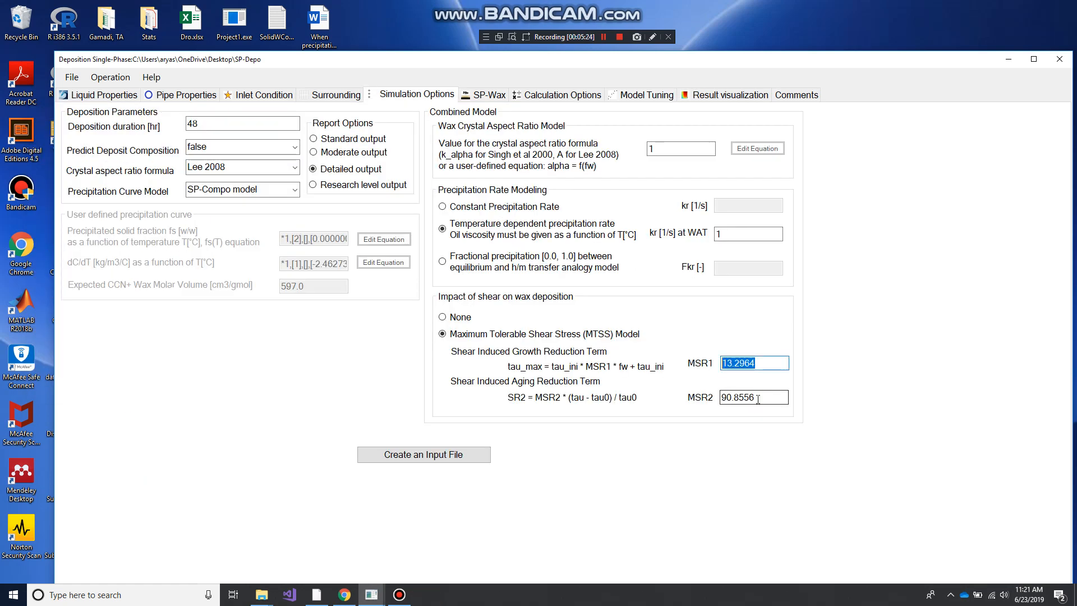
key(Tab)
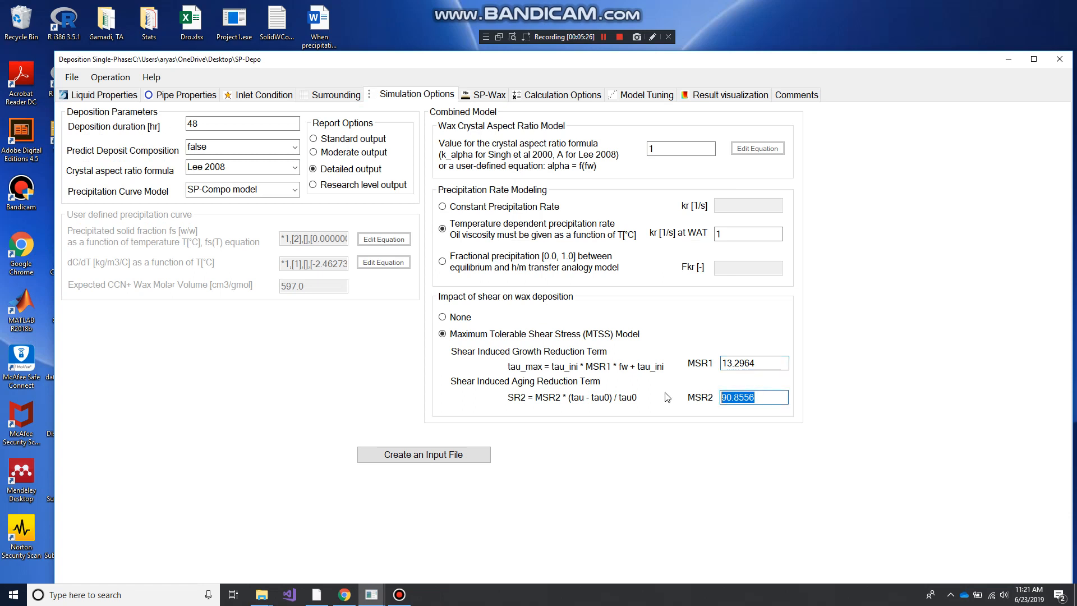
key(shift+Tab)
Create all input files, perform the deposition calculation, and dismiss its console once the run completes
click(110, 77)
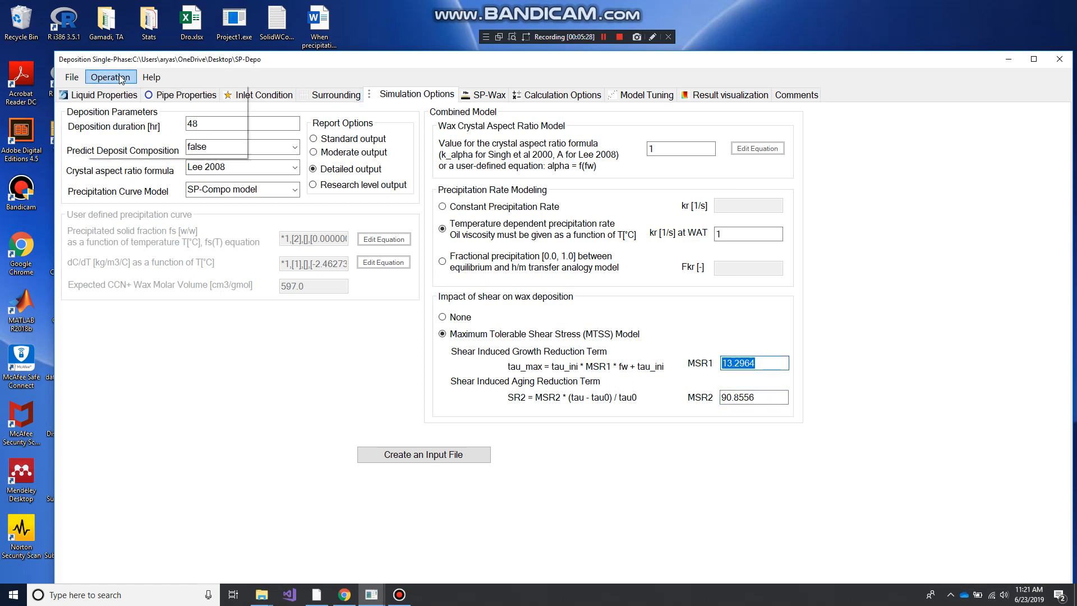
click(138, 106)
click(121, 79)
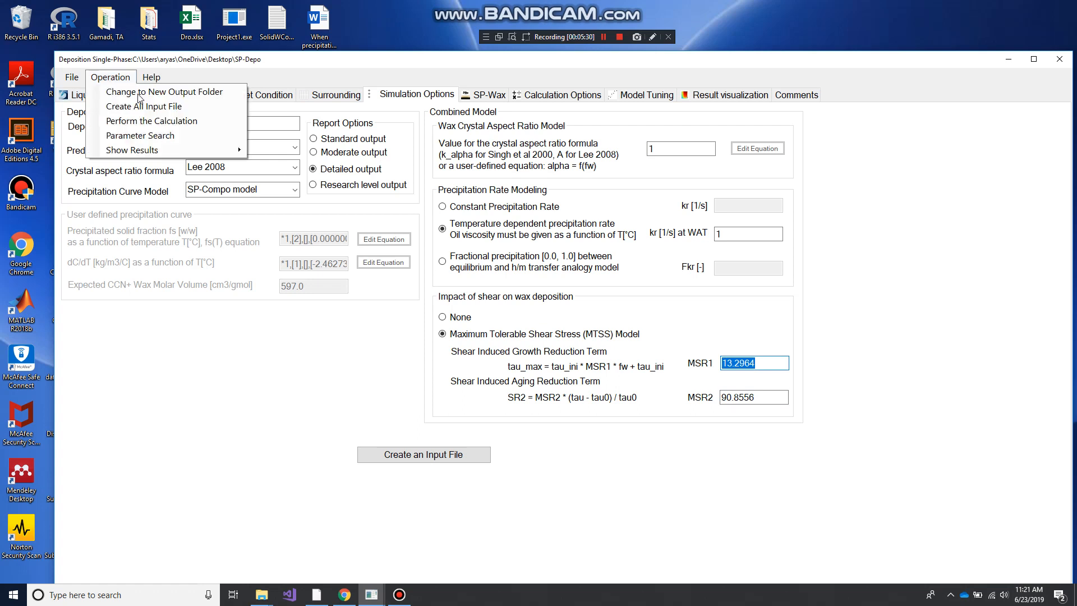
click(169, 122)
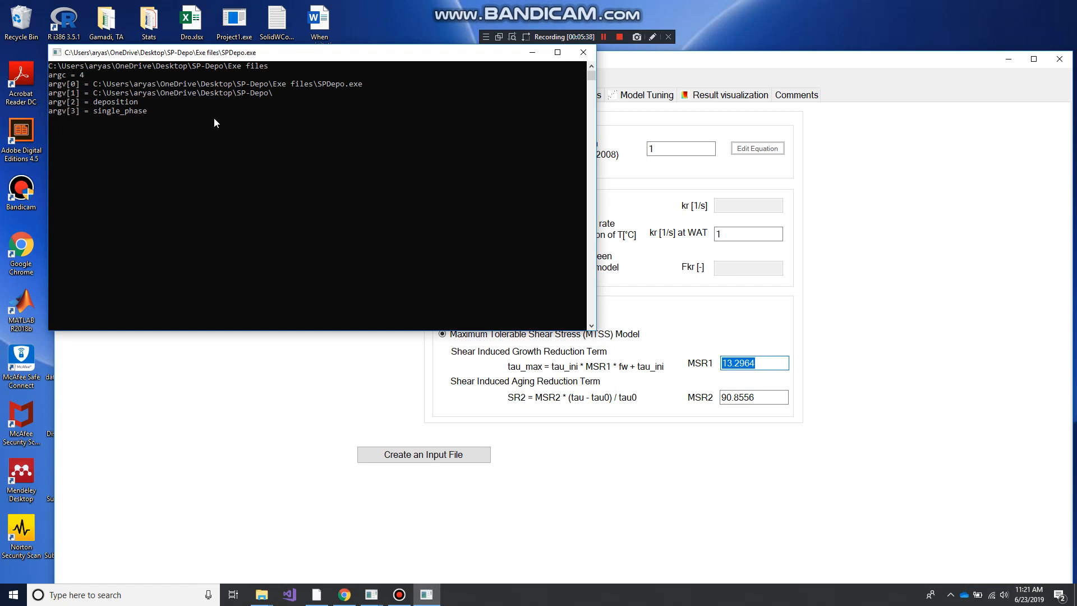
click(256, 185)
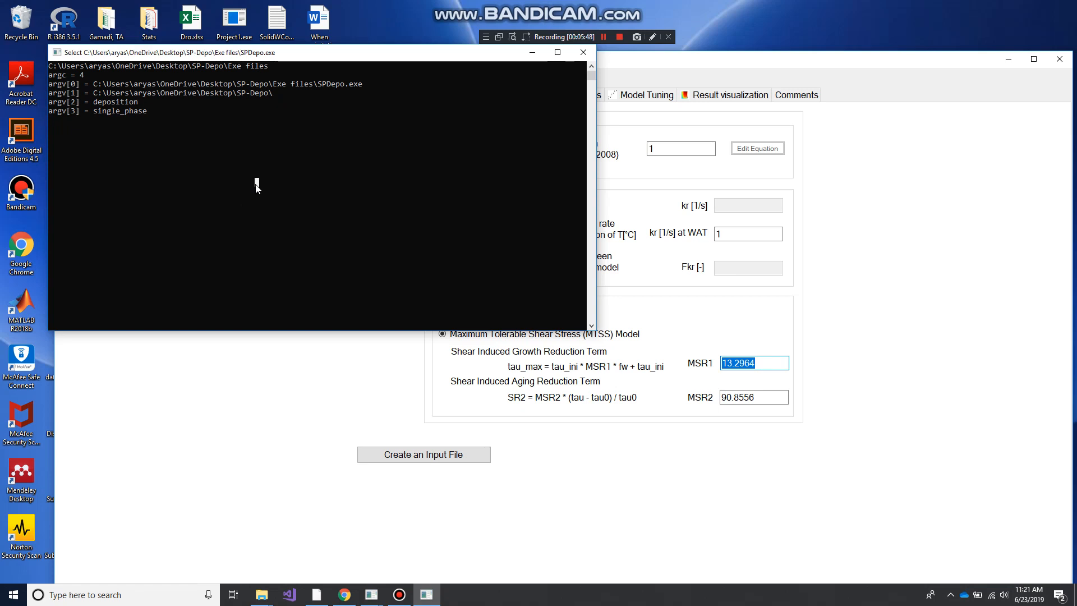
key(Escape)
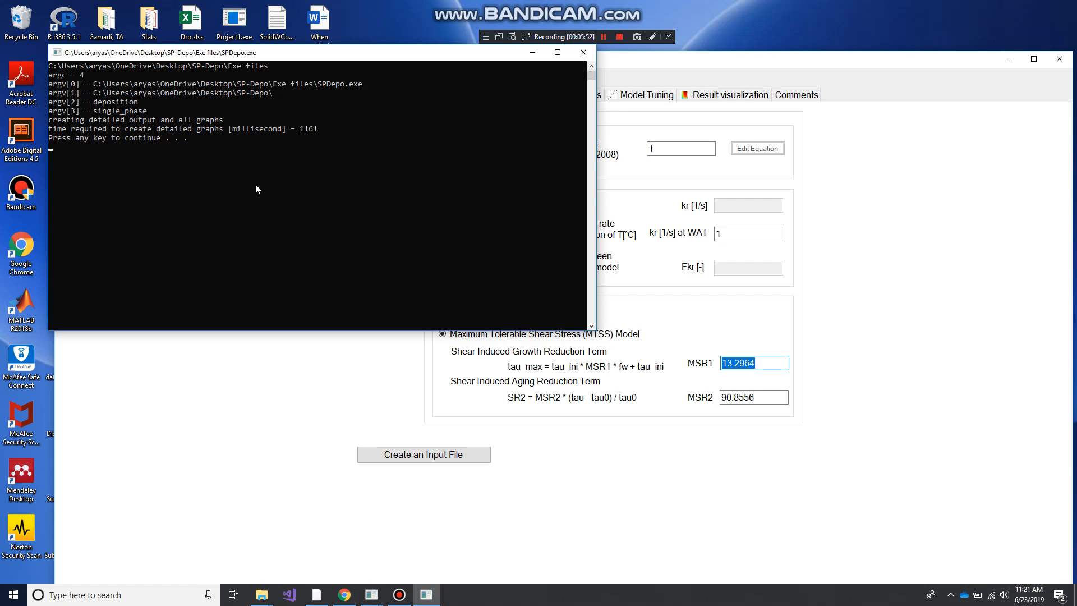
key(Return)
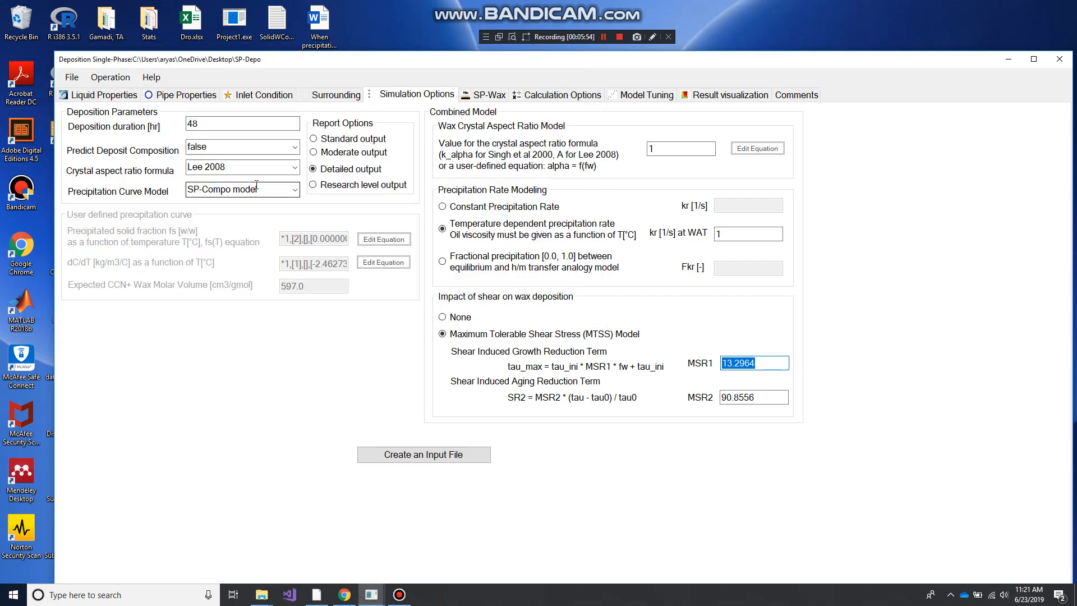
Plot the average deposit thickness and wax fraction results, and open the detailed deposit's characteristics
click(730, 95)
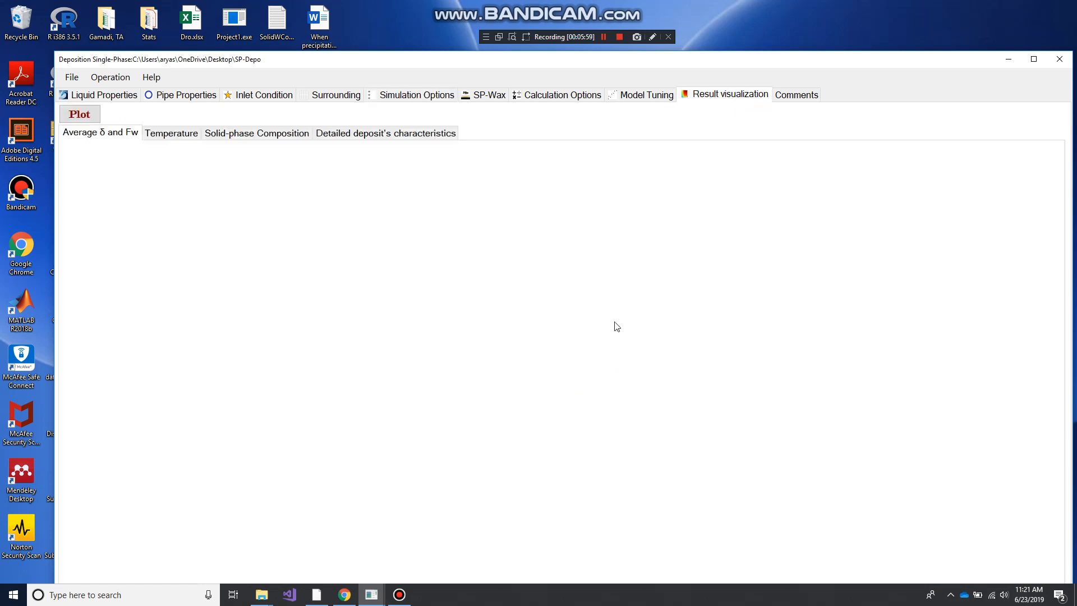
click(83, 116)
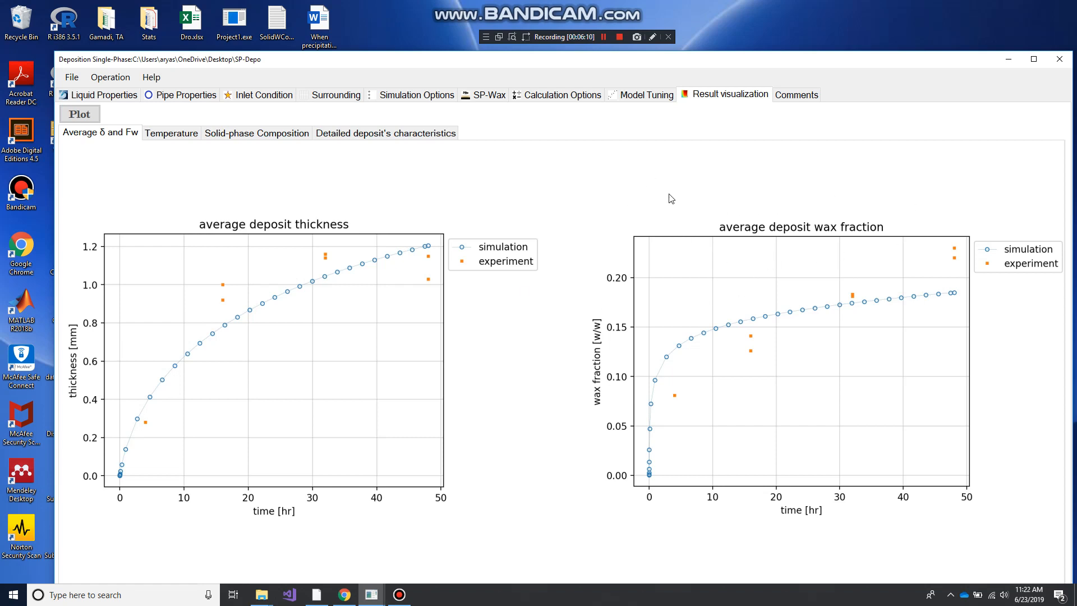
click(381, 135)
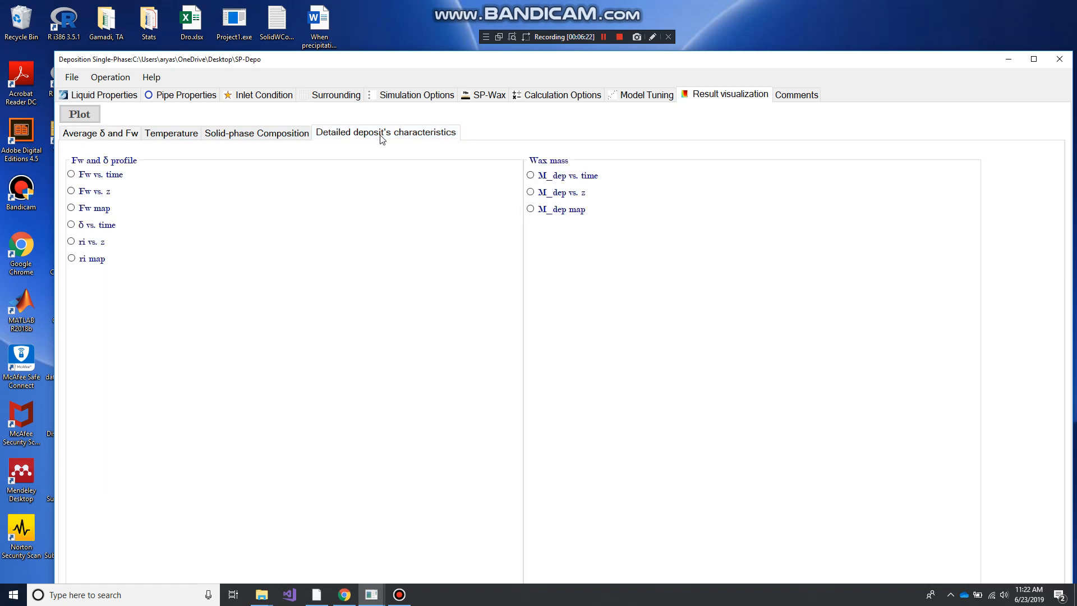
View the solid-phase composition results and show the carbon number distribution prediction at about 30 hr
click(257, 132)
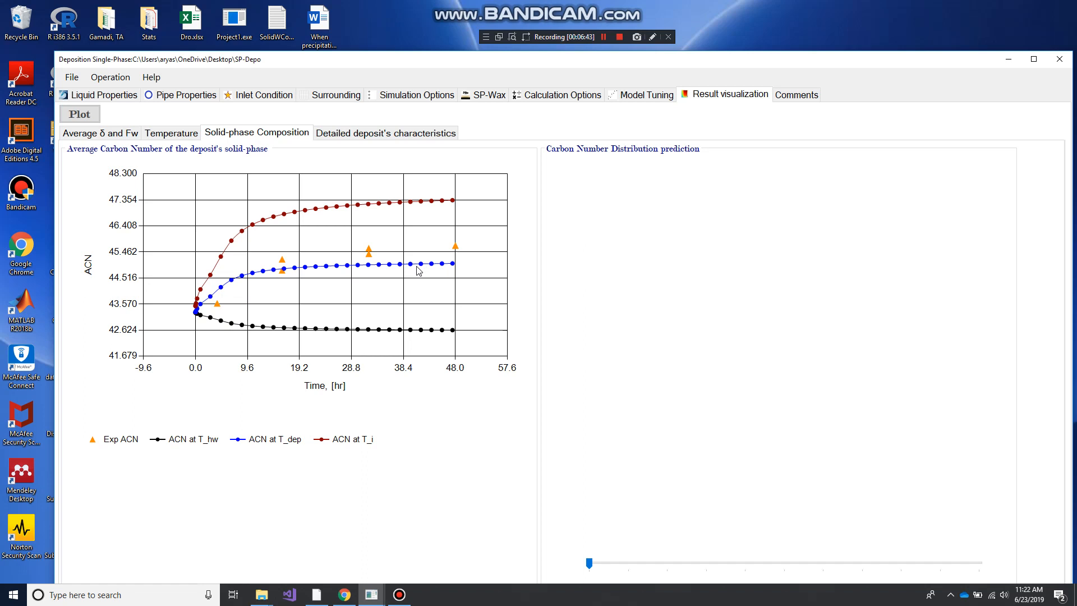
drag(589, 563, 800, 570)
mouse_move(841, 570)
mouse_down()
mouse_move(974, 571)
mouse_move(849, 570)
mouse_up()
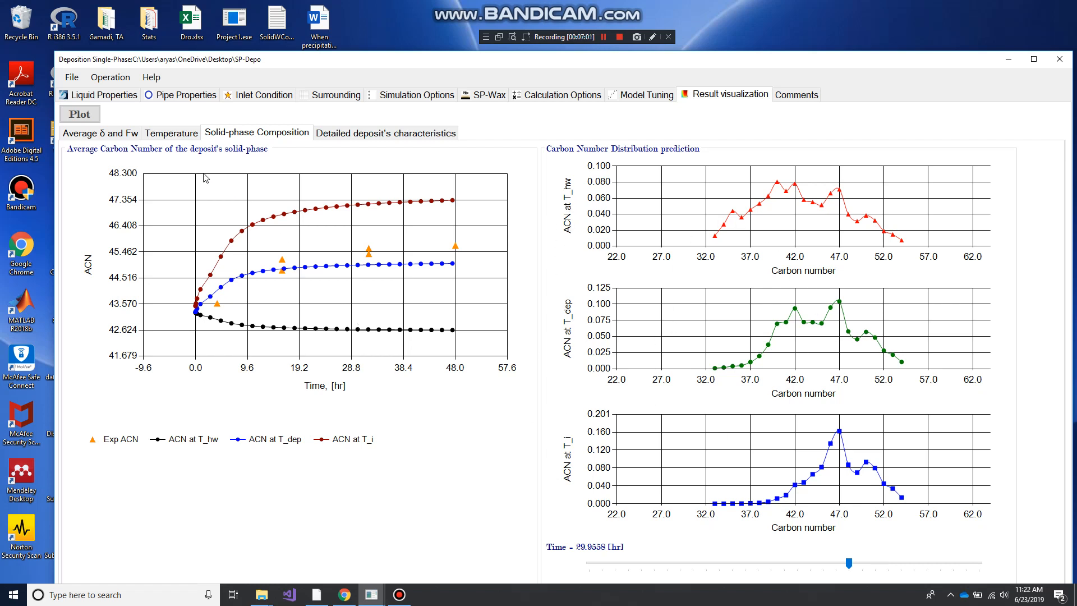
Display the interface temperature against time and z, then the wall temperature against time, against z and as a map
click(170, 134)
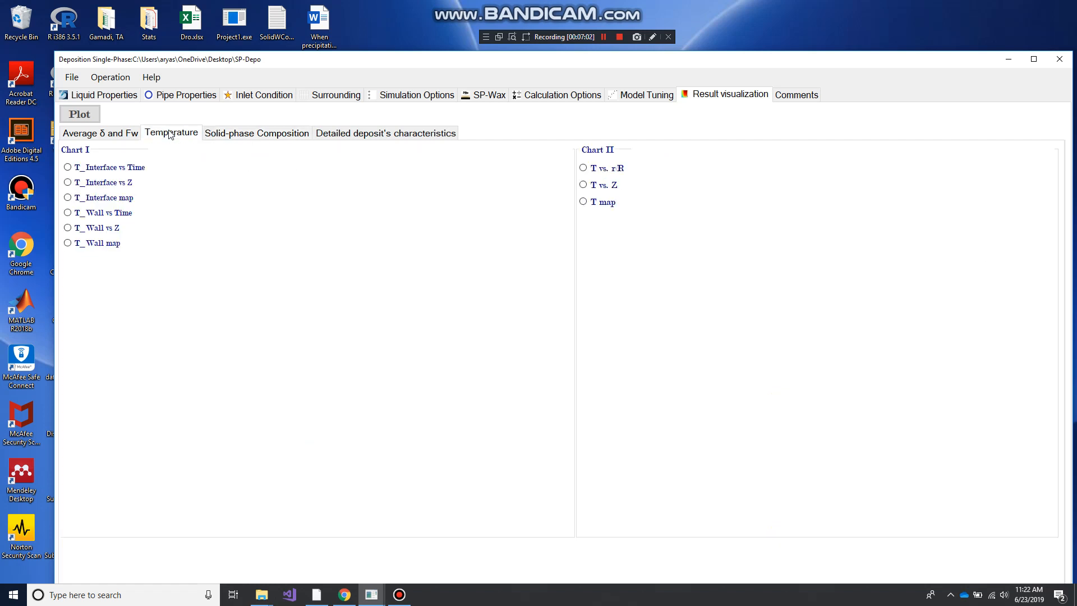
click(112, 170)
click(122, 183)
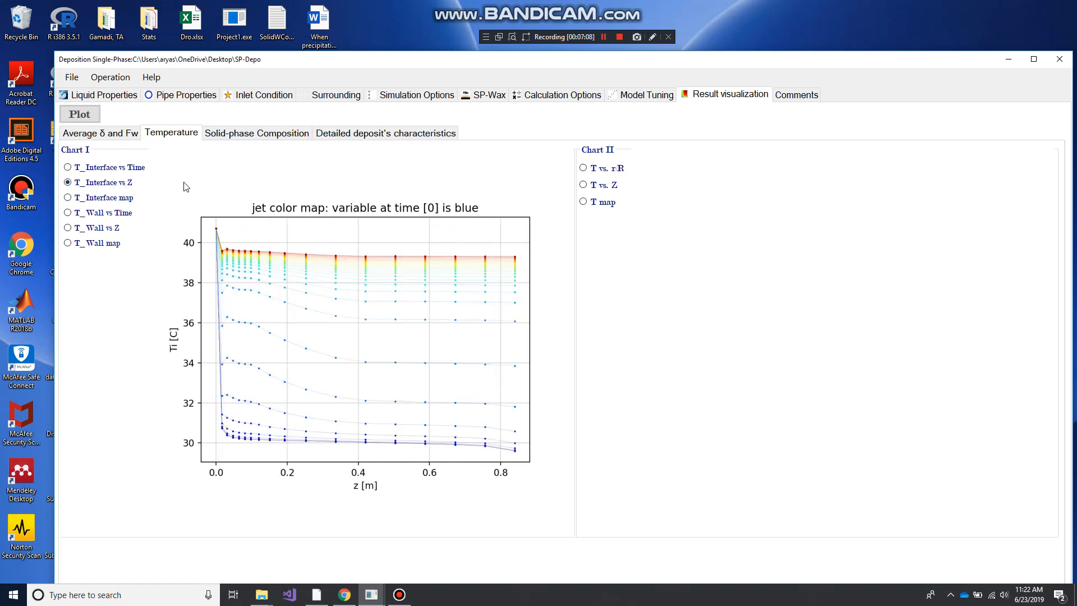
click(104, 213)
click(104, 228)
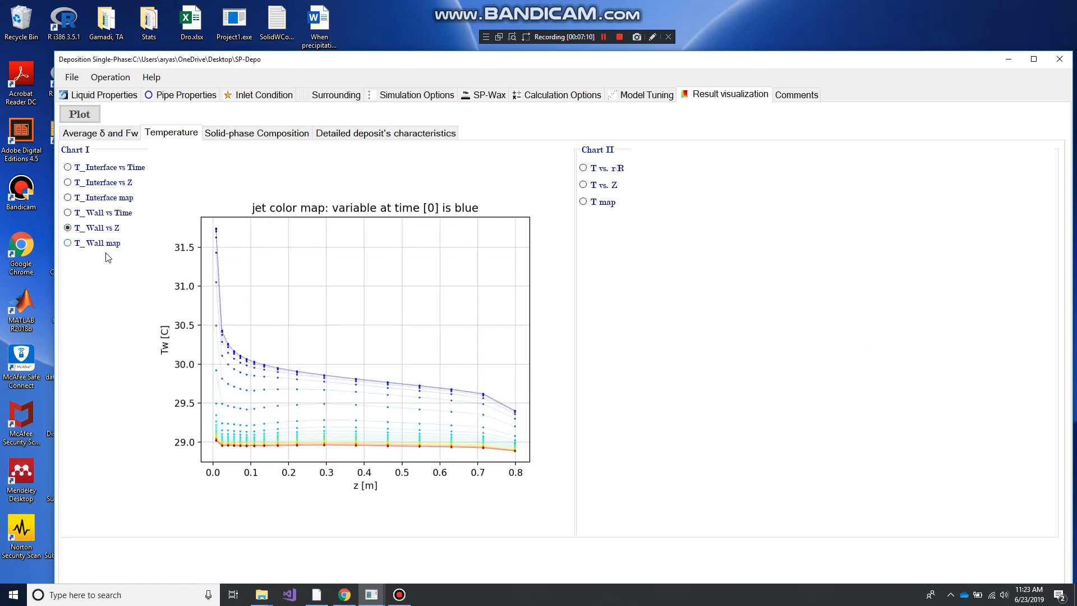
click(103, 246)
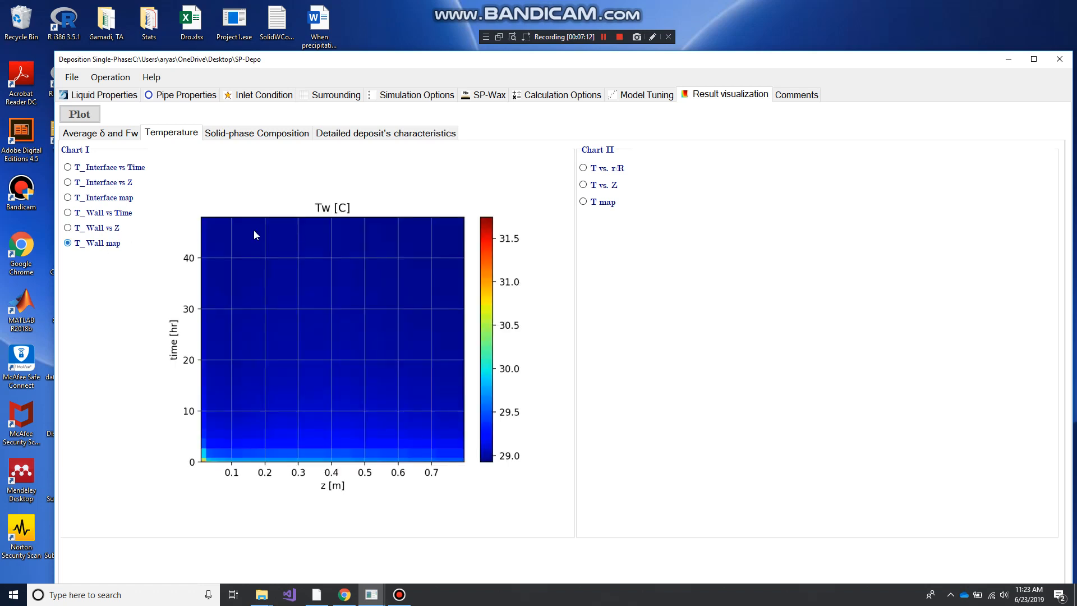
Display the T vs. r/R temperature chart in Chart II and set its time to about 4.68 hr
click(618, 168)
mouse_move(631, 566)
mouse_down()
mouse_move(1037, 564)
mouse_move(747, 566)
mouse_up()
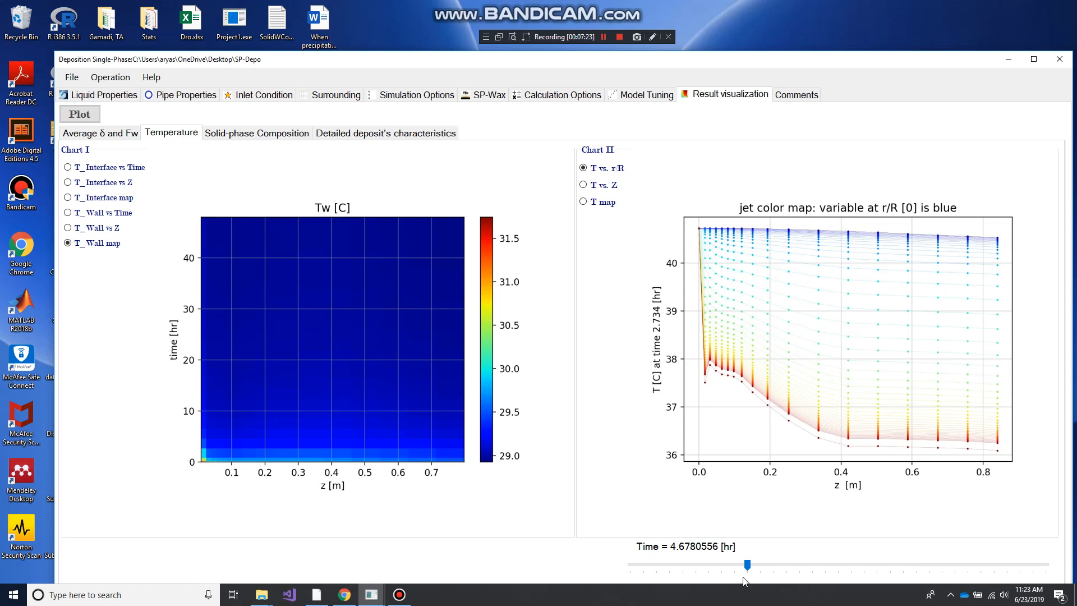
Display the detailed deposit's wax fraction Fw against time, against z and as a map, and its thickness δ against time
click(330, 133)
click(109, 175)
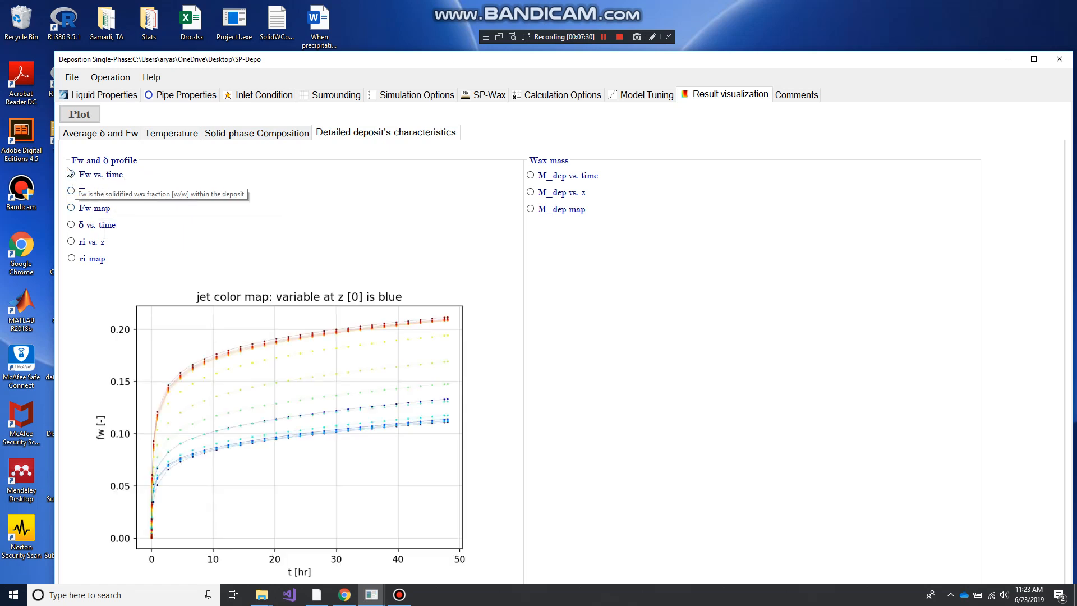
click(81, 192)
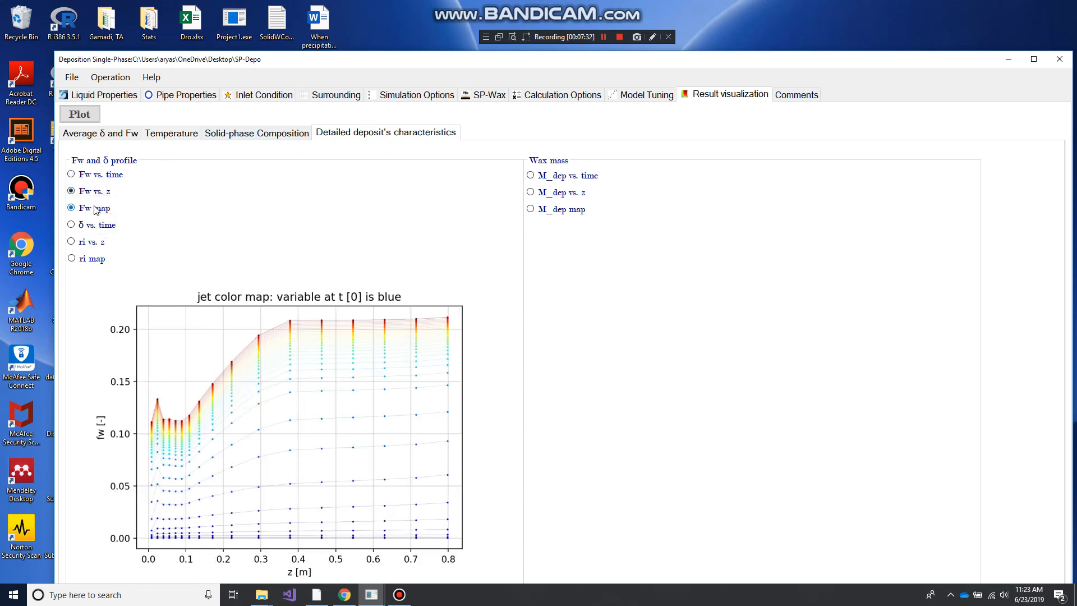
click(95, 210)
click(92, 225)
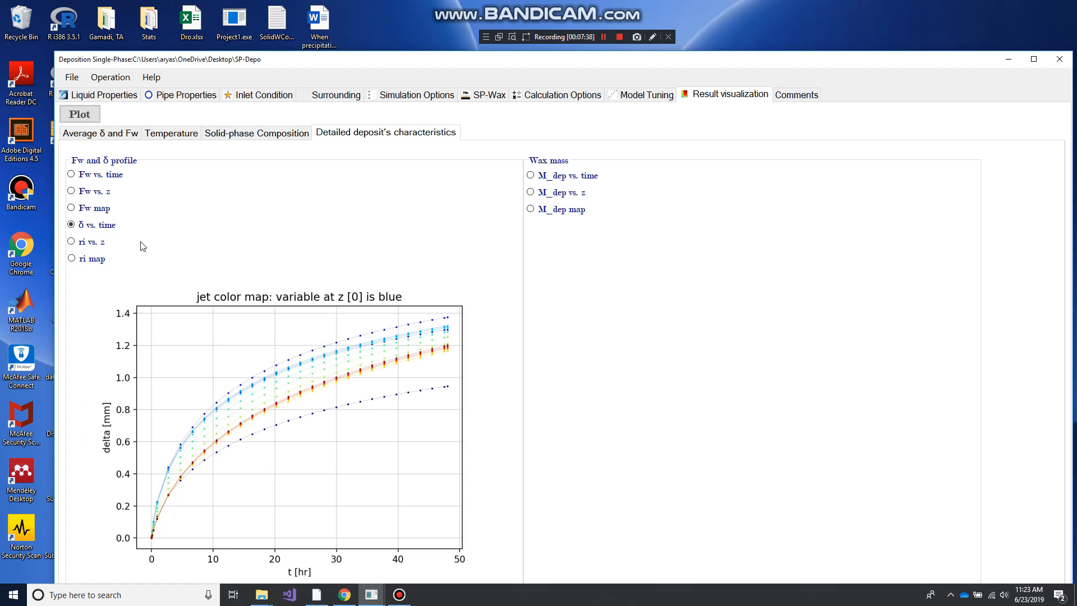
Check the SP-Wax regression fits by plotting dCdT, Dwo and Concentration
click(476, 100)
click(411, 135)
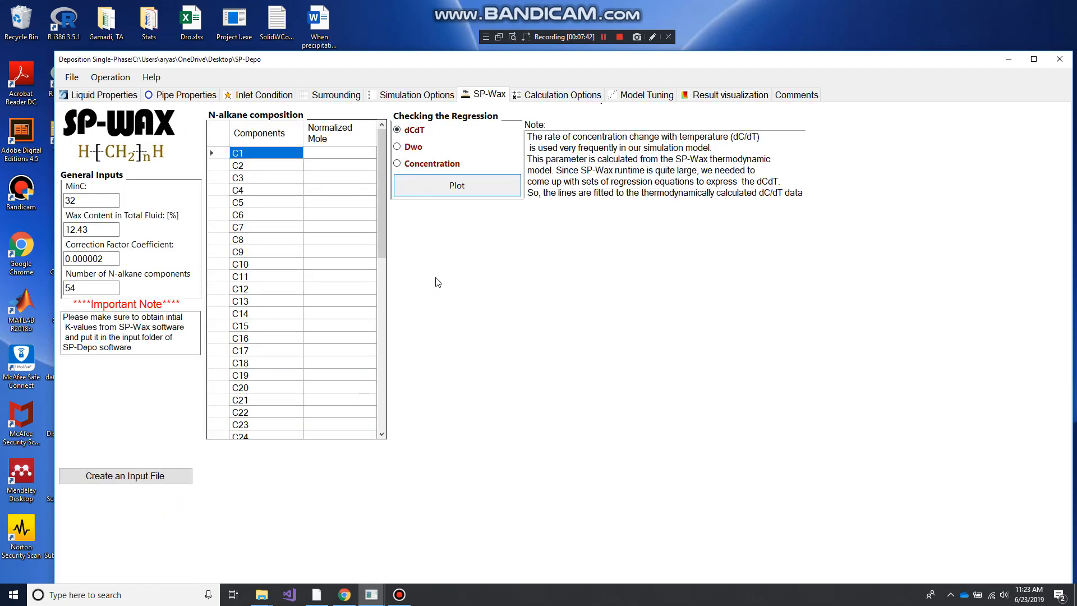
click(413, 179)
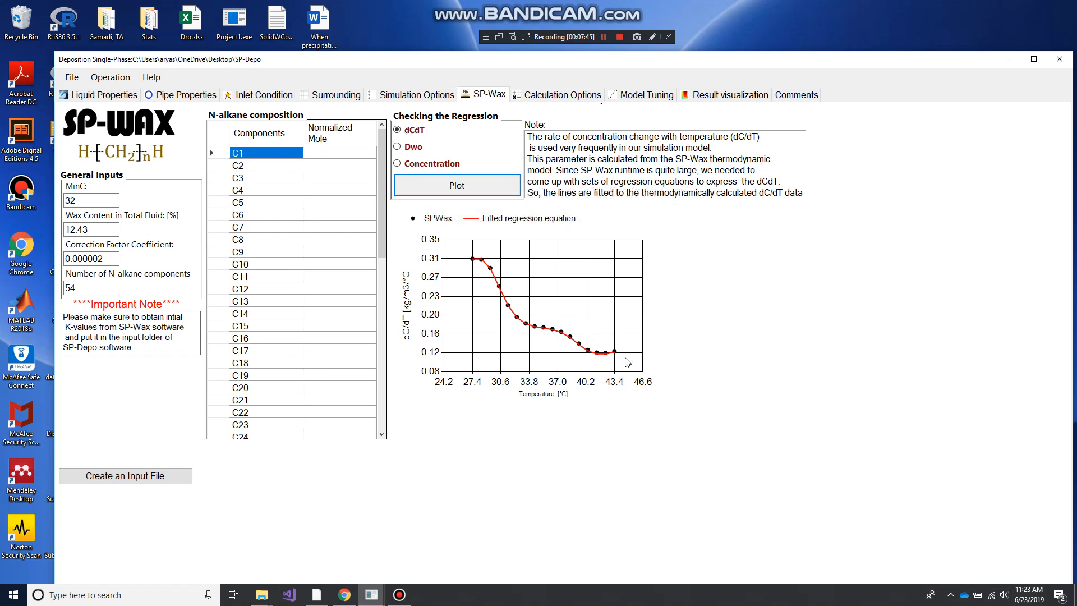
click(413, 147)
click(436, 180)
click(435, 164)
click(435, 184)
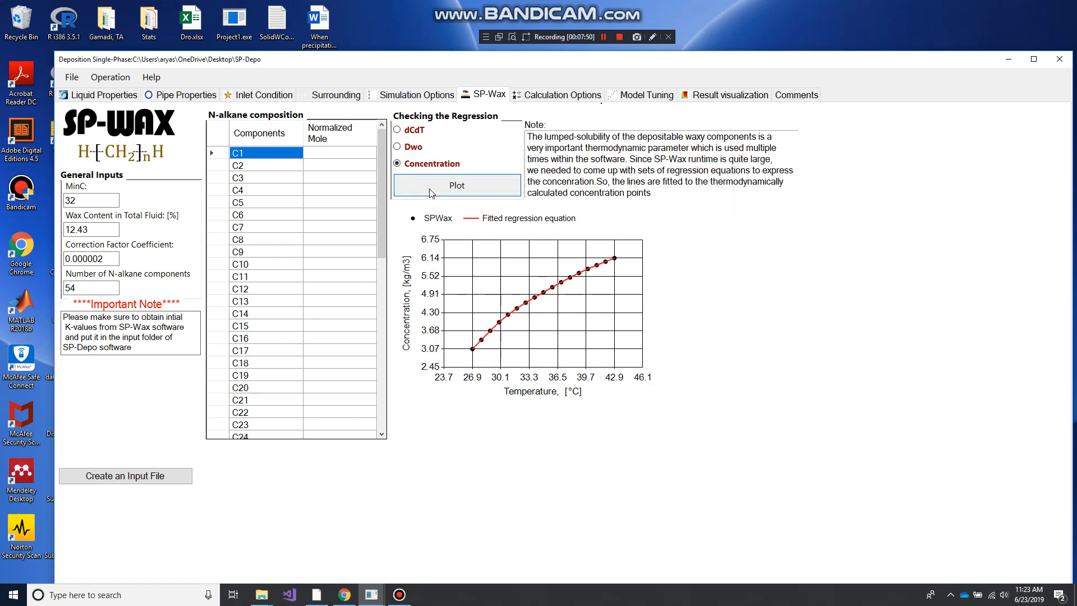
Revisit the temperature results and review the pipe and liquid property inputs
click(716, 98)
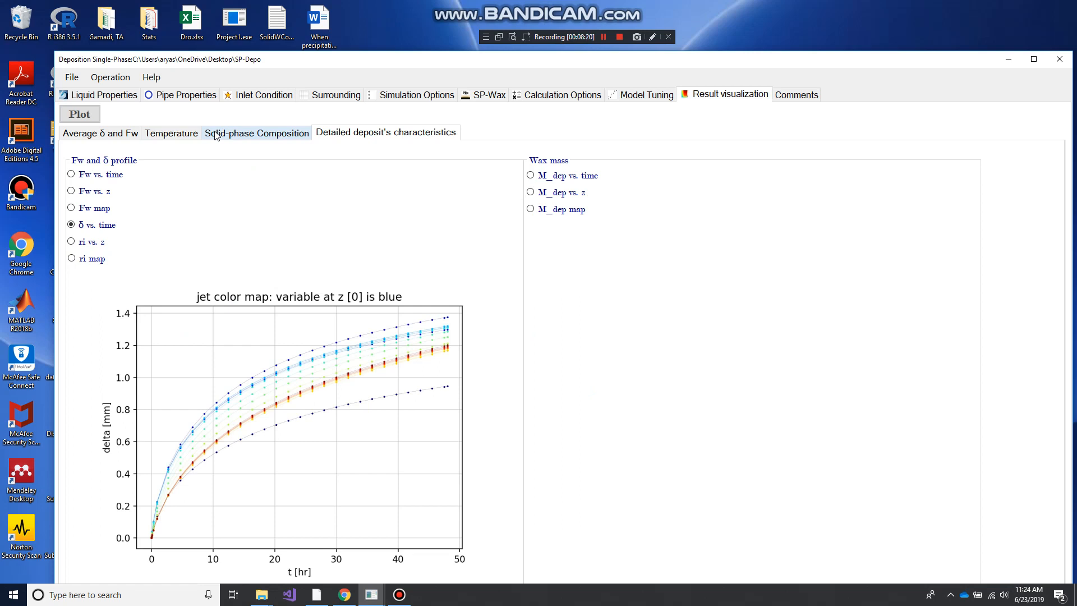
click(159, 135)
click(166, 96)
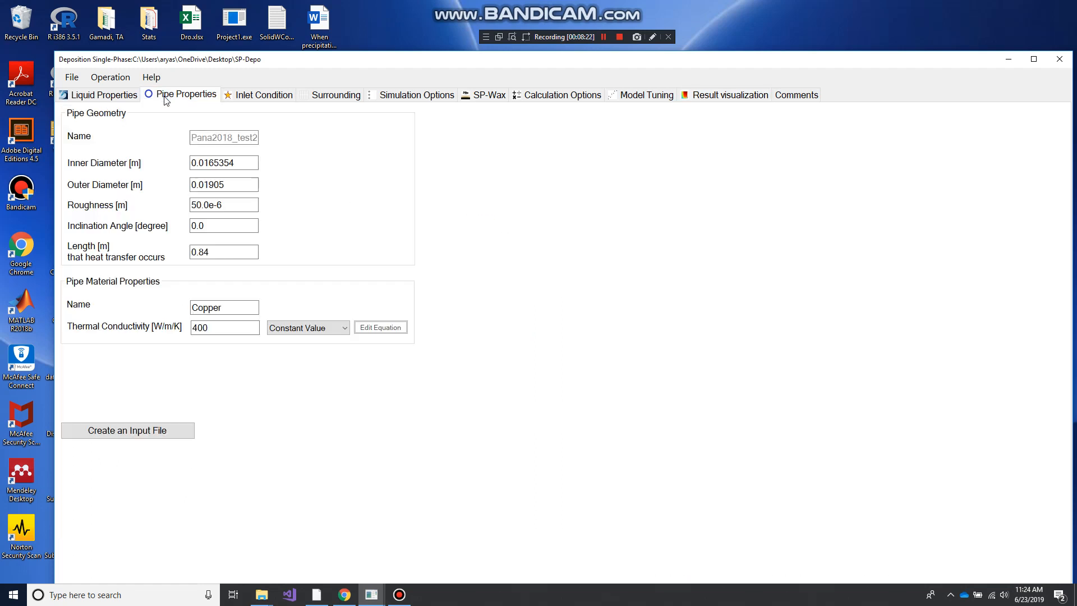
click(105, 96)
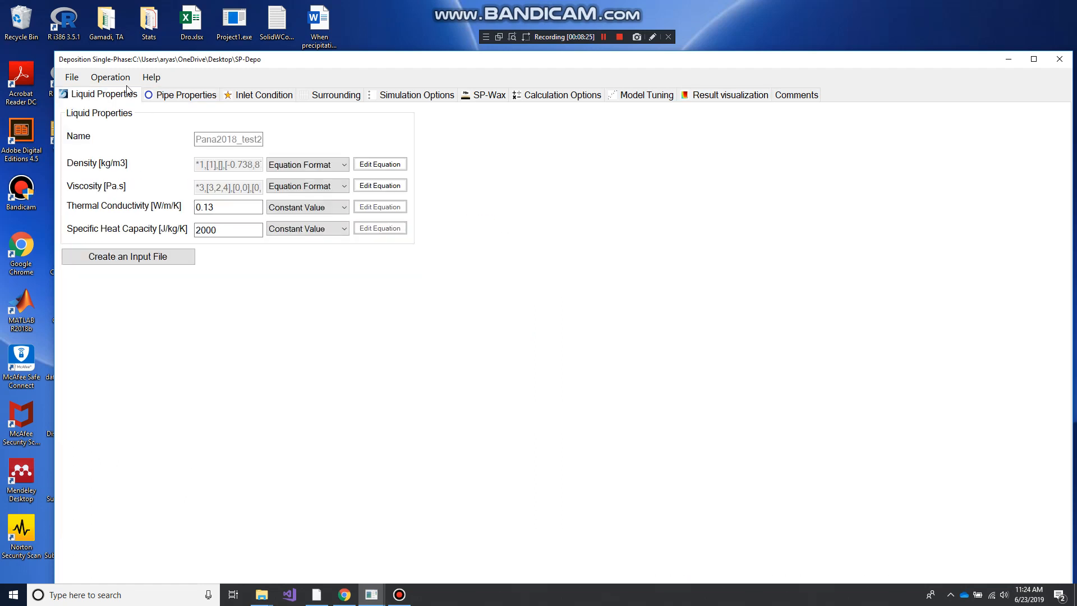